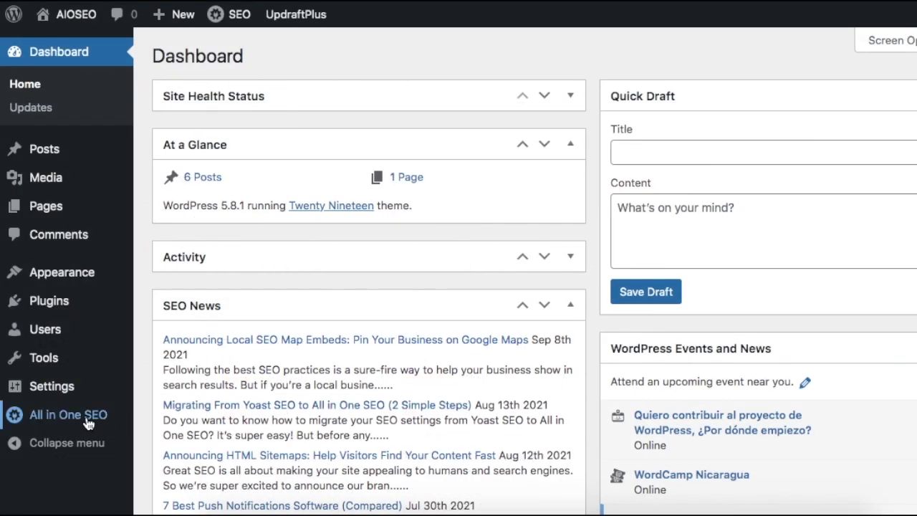
Step: Turn the Sitelinks Search Box off and back on in AIOSEO's advanced Search Appearance, then save
mouse_move(87, 423)
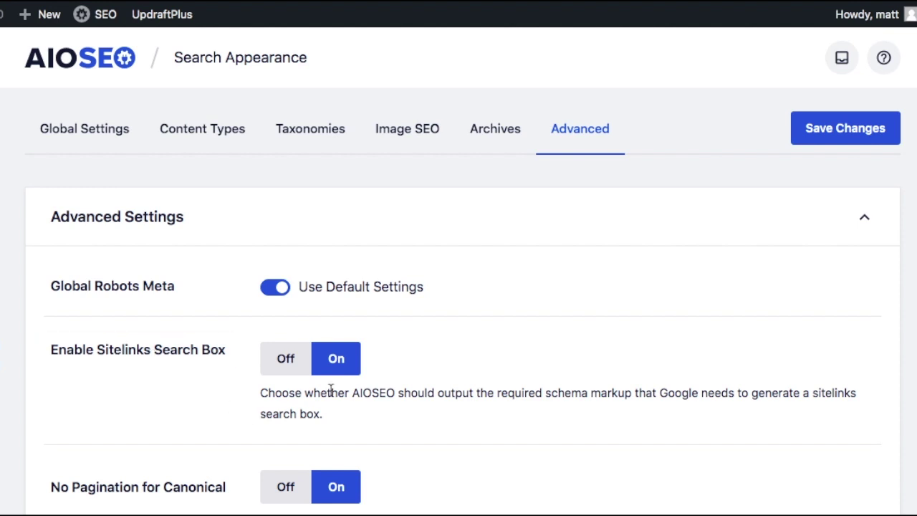
click(285, 358)
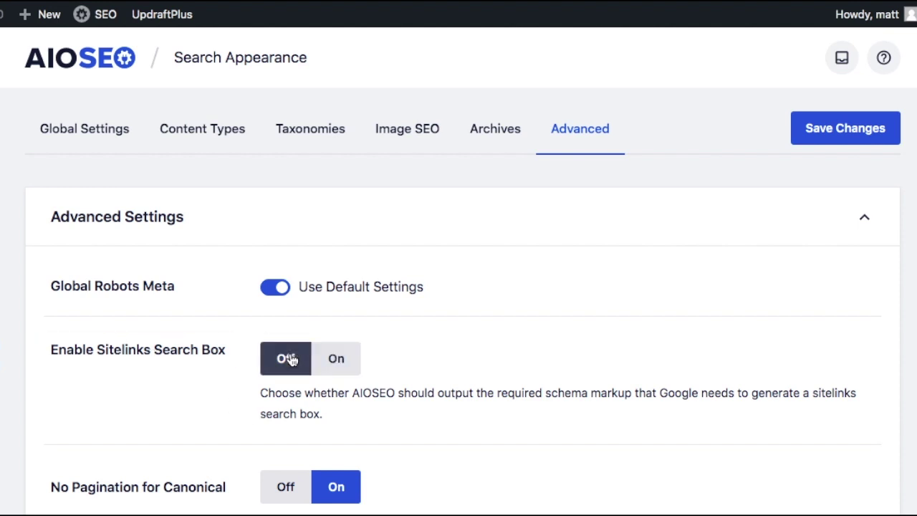
click(336, 360)
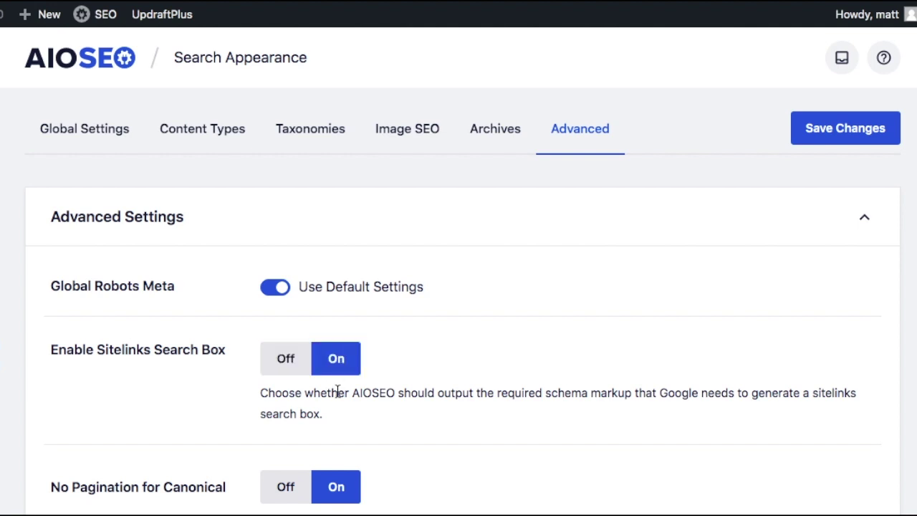
click(835, 132)
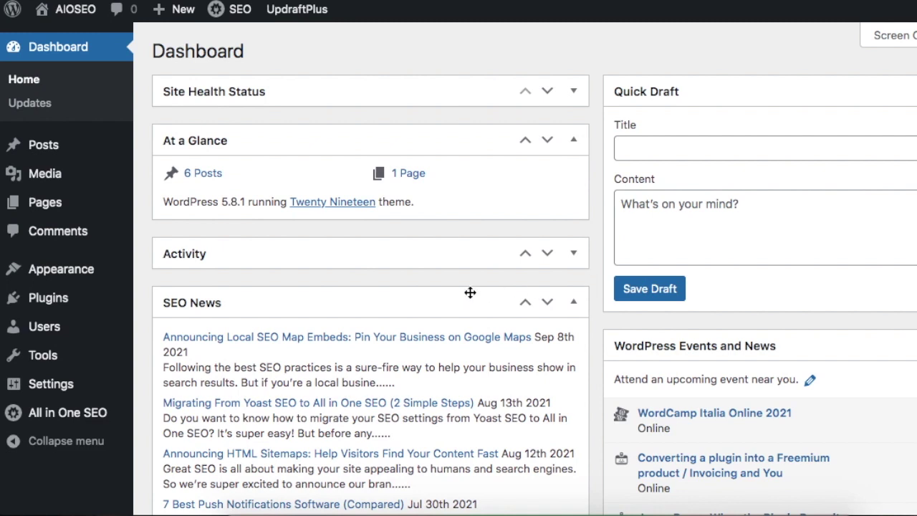
Step: Open the post 'Configuring the Schema Settings in All in One SEO' from All Posts for editing
mouse_move(49, 153)
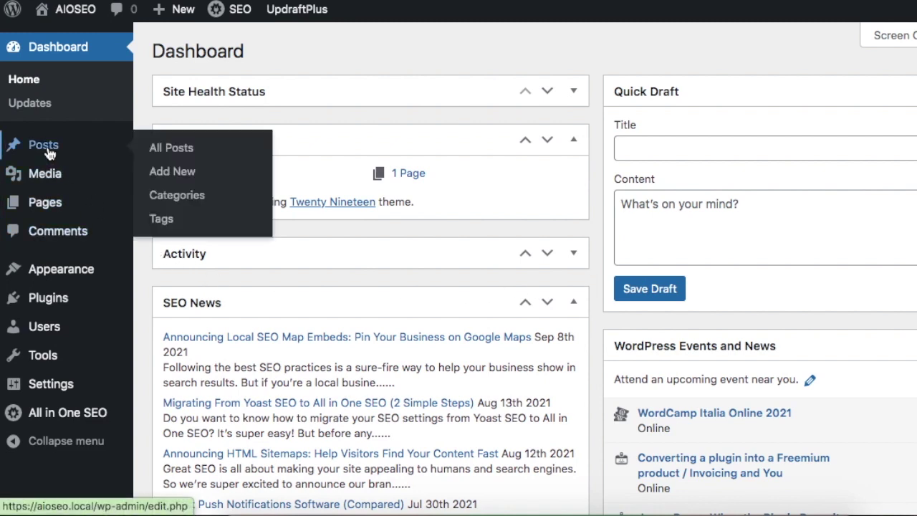
click(159, 151)
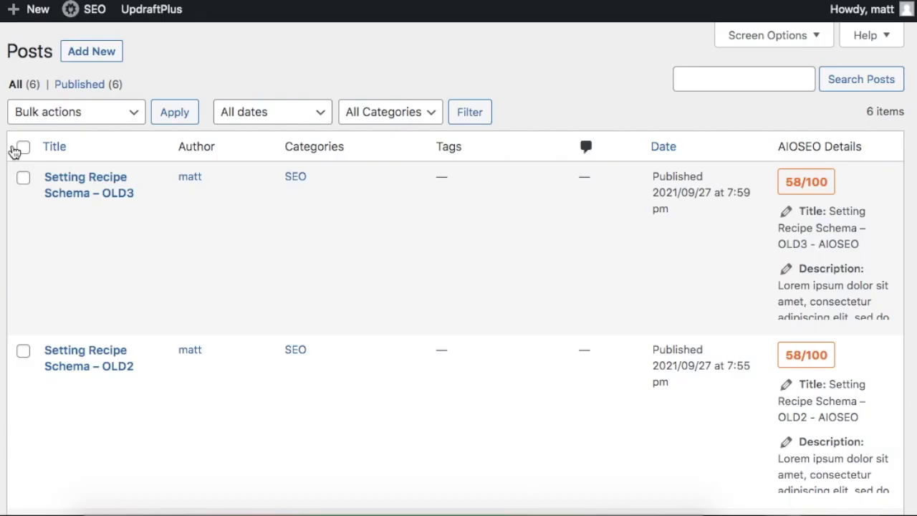
scroll(332, 244, down, 11)
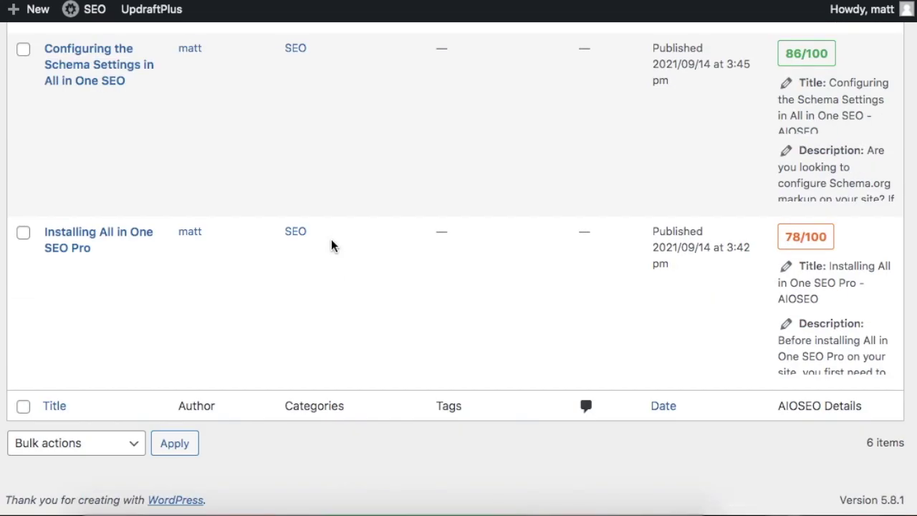
click(120, 74)
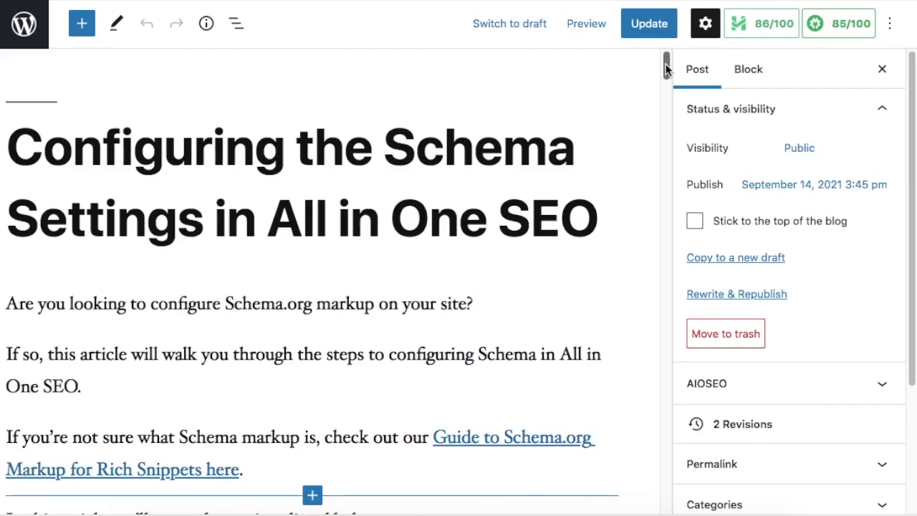
Step: Show the post's AIOSEO Schema settings and list the available schema types
drag(665, 63, 691, 434)
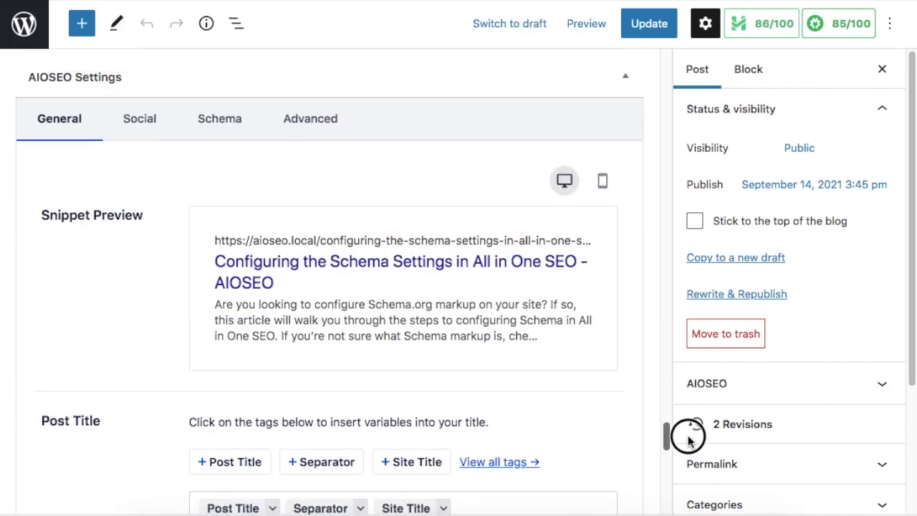
click(225, 124)
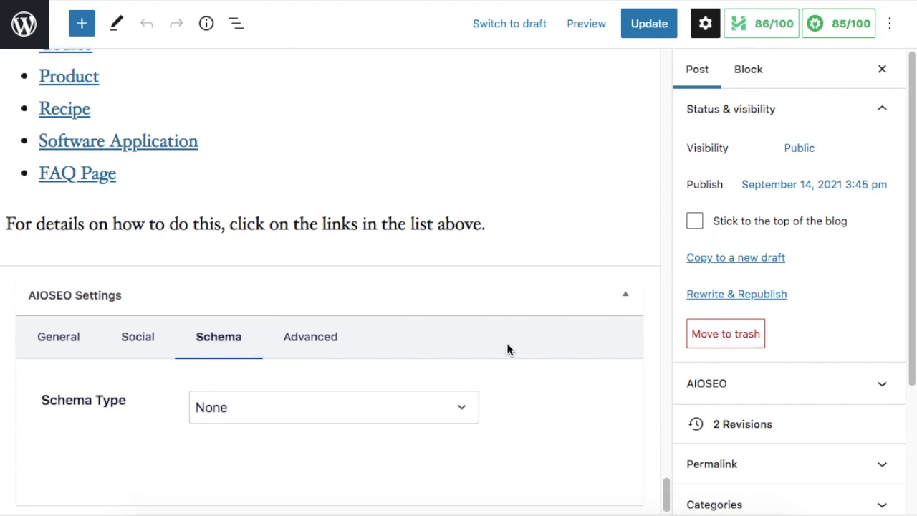
click(463, 410)
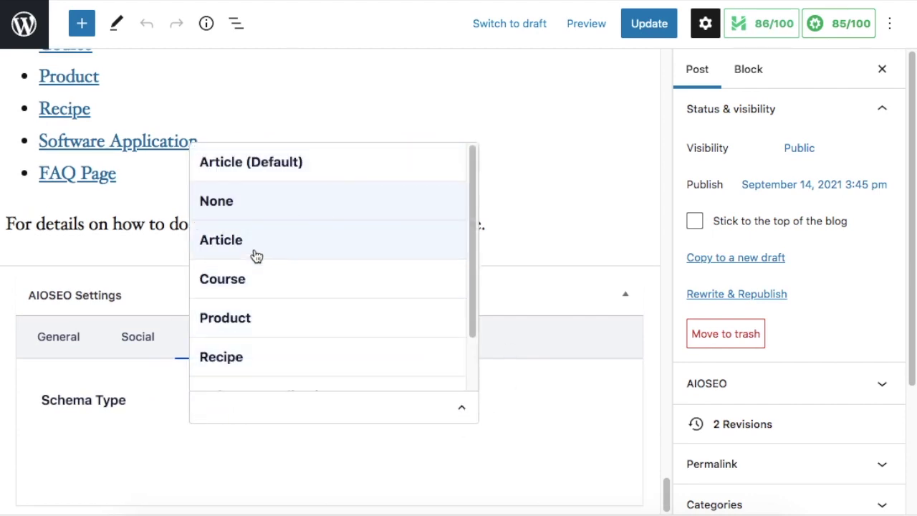
Step: Set the schema type to Product with description 'Awesome sneakers' and price 49.99
click(266, 322)
scroll(642, 335, down, 4)
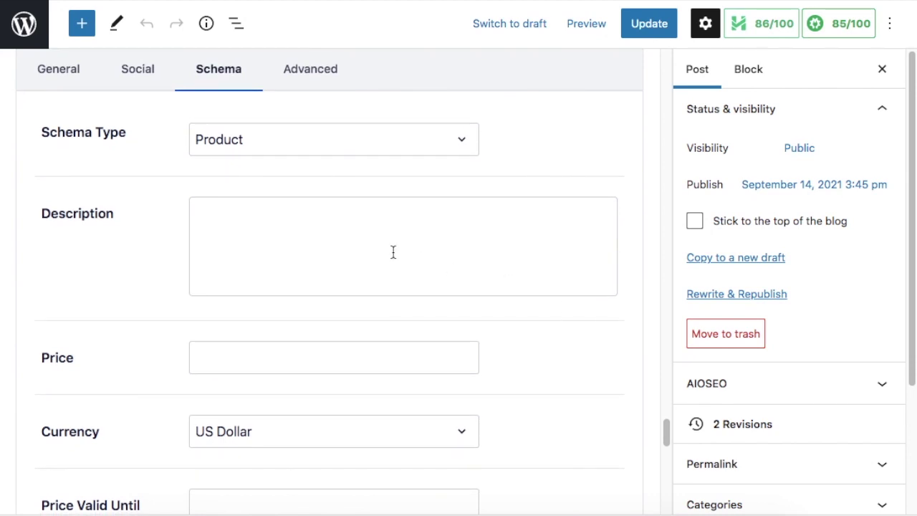
click(354, 242)
text(Awesome sneakers!)
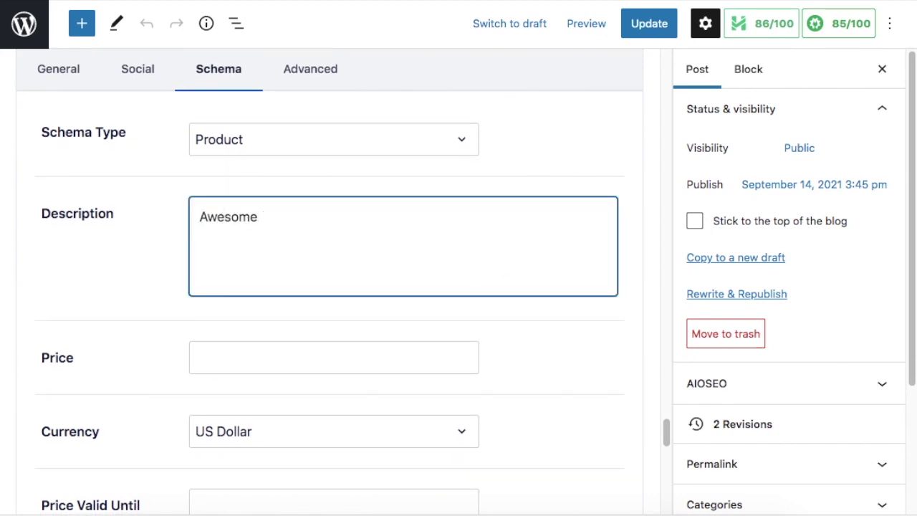
click(280, 356)
text(49.99)
Step: Keep US Dollar as currency and leave Price Valid Until empty after trying 11/6/2021
scroll(572, 356, down, 2)
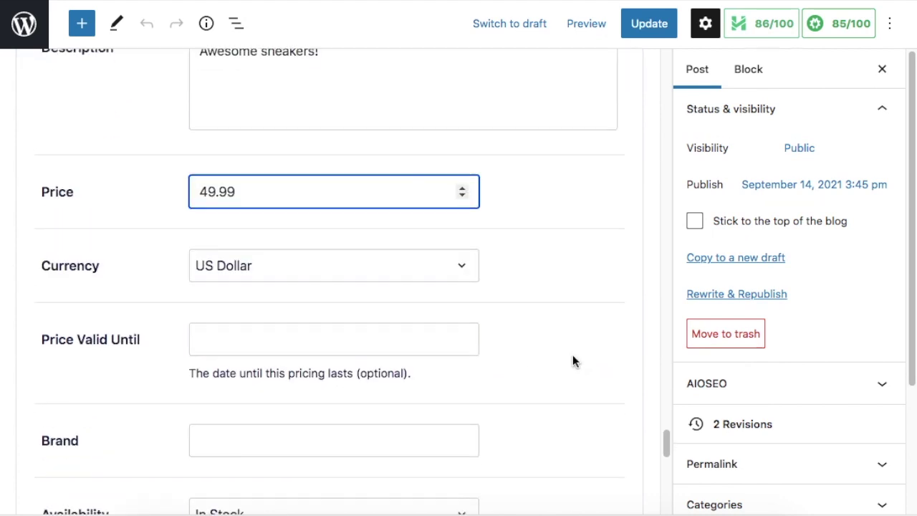
click(466, 270)
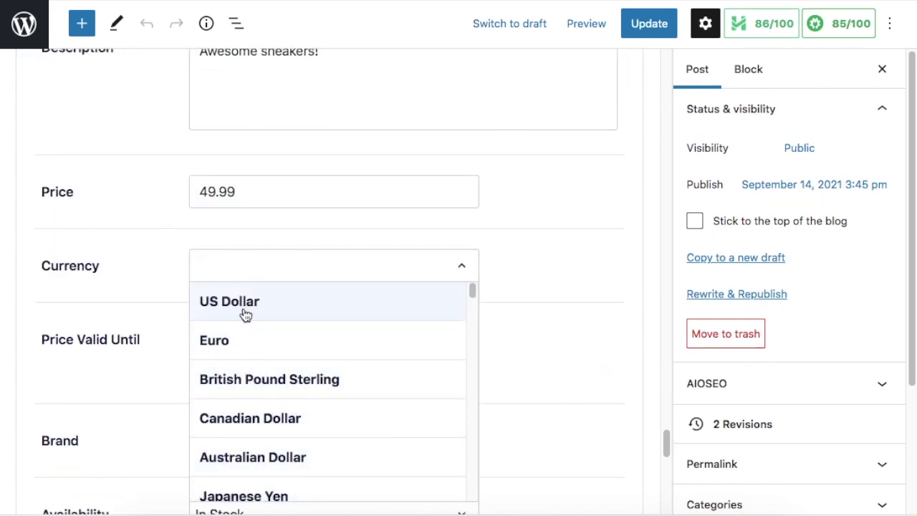
click(243, 313)
click(251, 344)
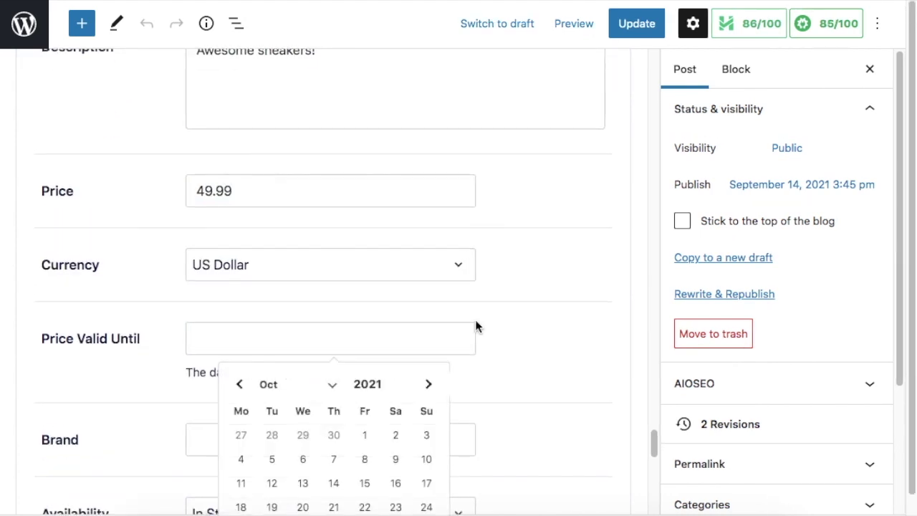
scroll(475, 333, down, 1)
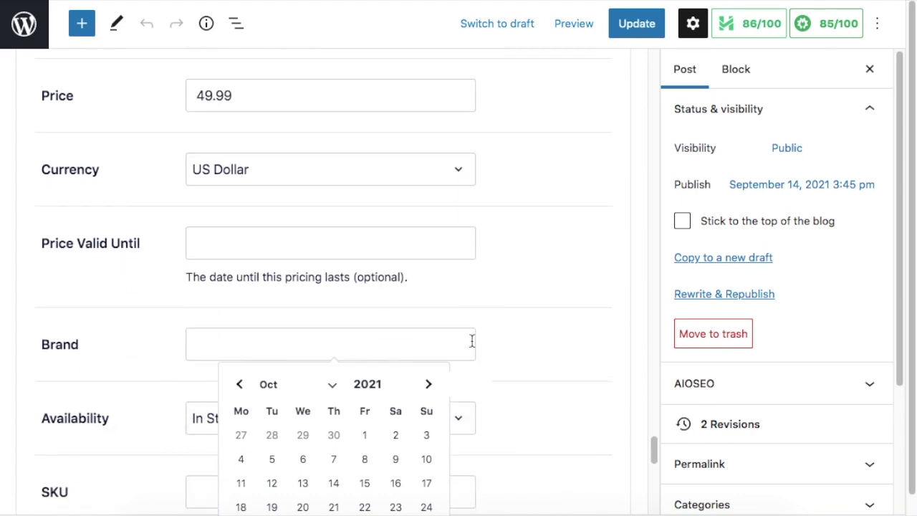
click(428, 383)
click(396, 456)
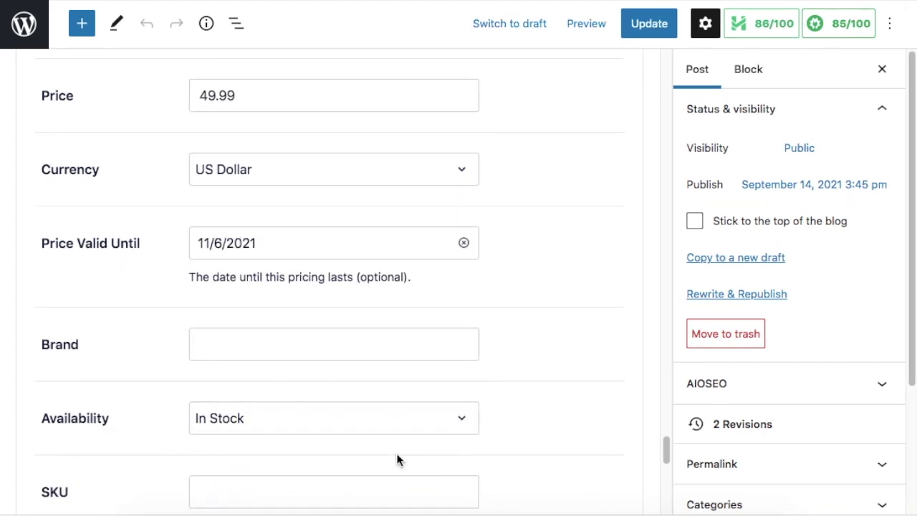
click(463, 242)
click(282, 348)
text(Puma)
scroll(559, 312, down, 1)
scroll(558, 313, down, 3)
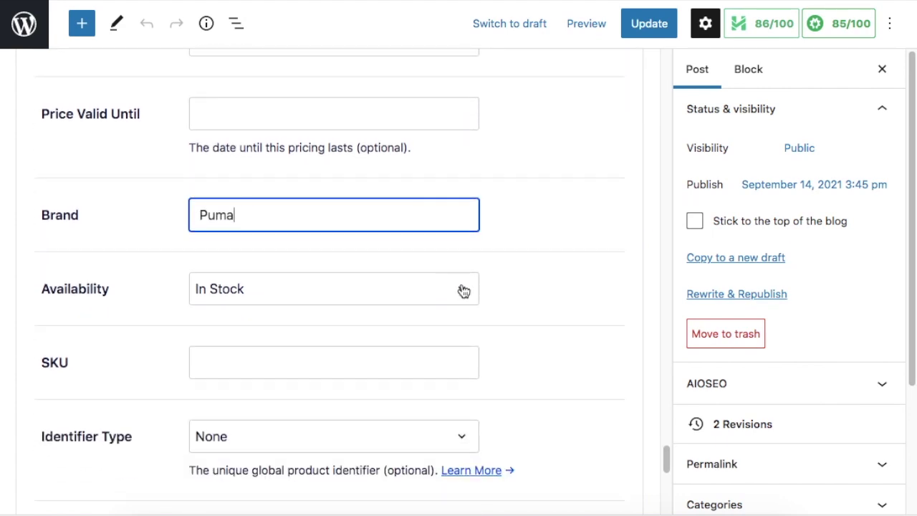
click(462, 289)
click(269, 60)
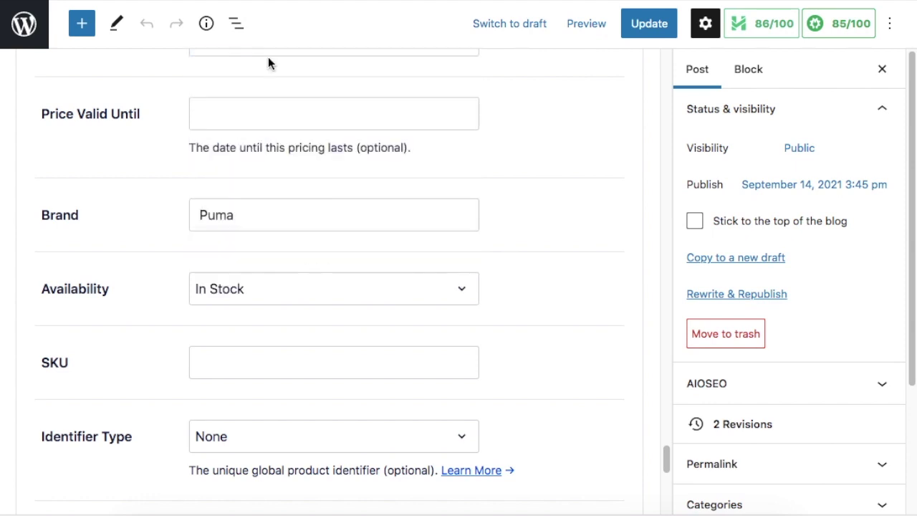
click(286, 363)
text(12345)
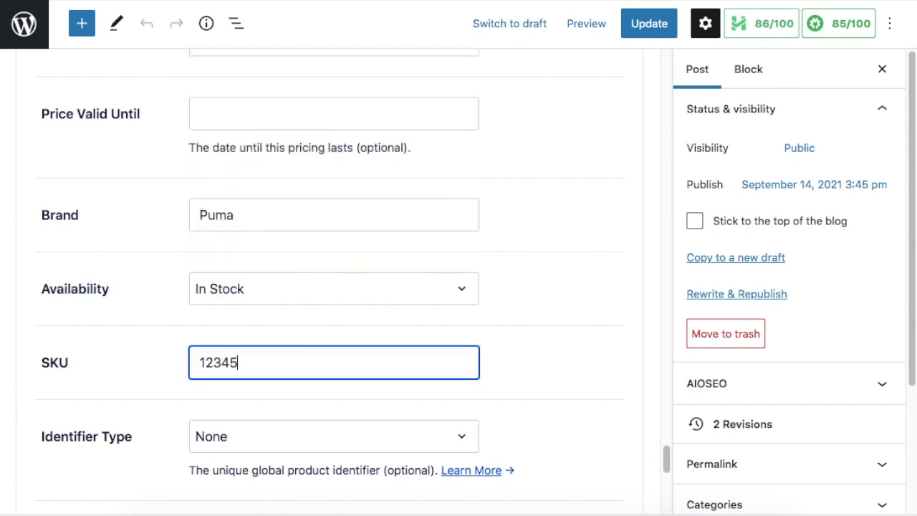
text(678910)
scroll(565, 354, down, 3)
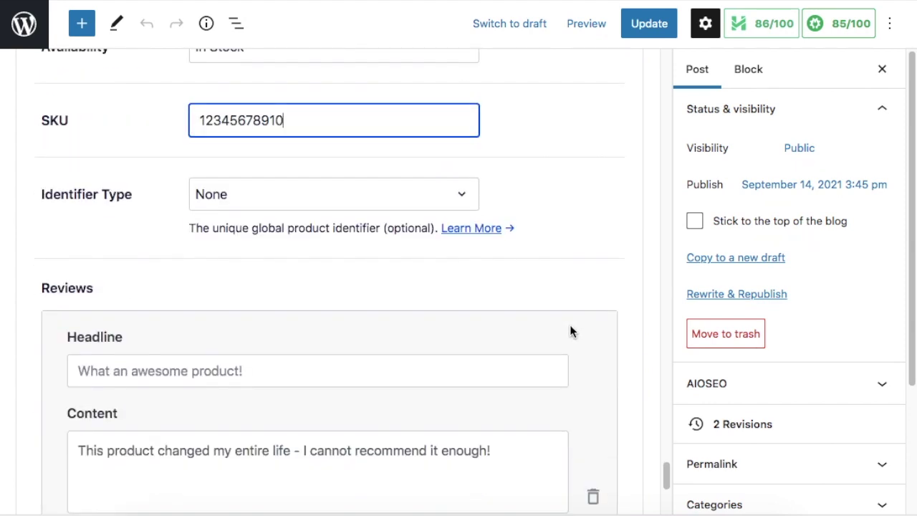
click(461, 194)
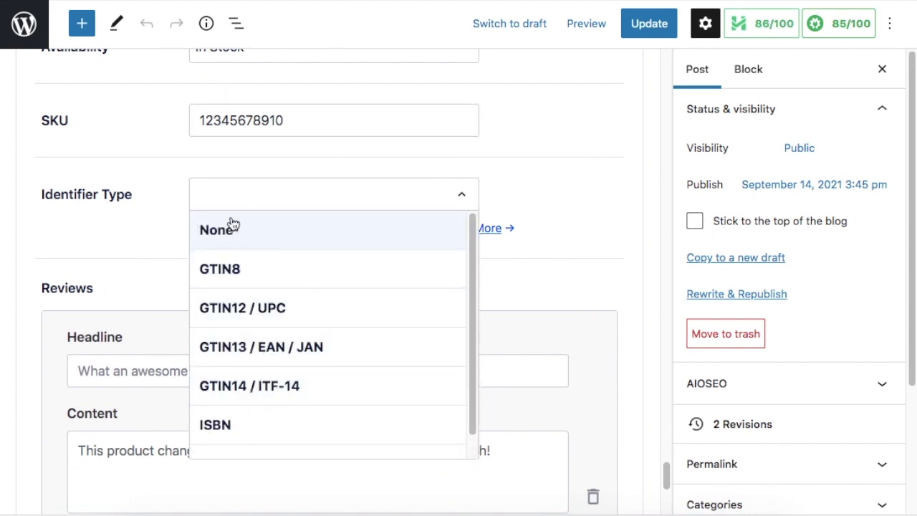
click(231, 228)
scroll(585, 263, down, 3)
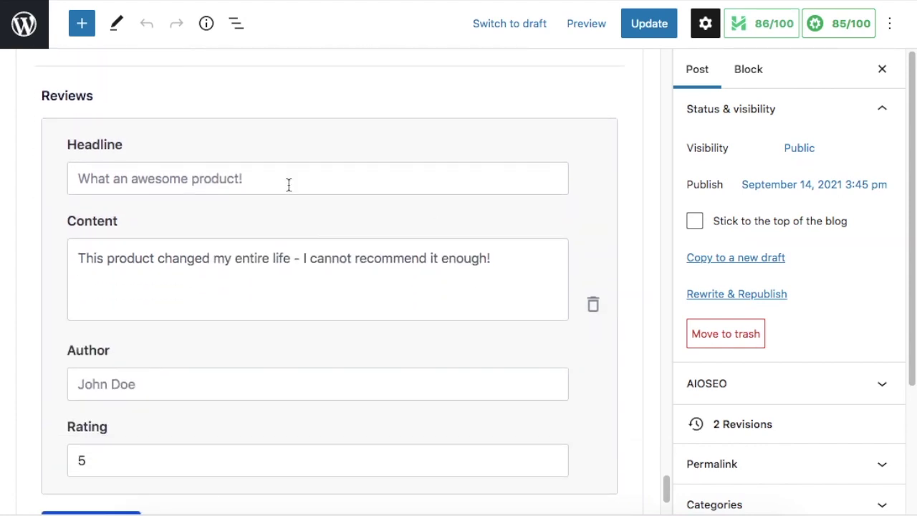
Step: Write the review headline 'I love my Pumas!', content 'These shoes are the best!', author, and rating
click(289, 185)
text(I love my Pumas!)
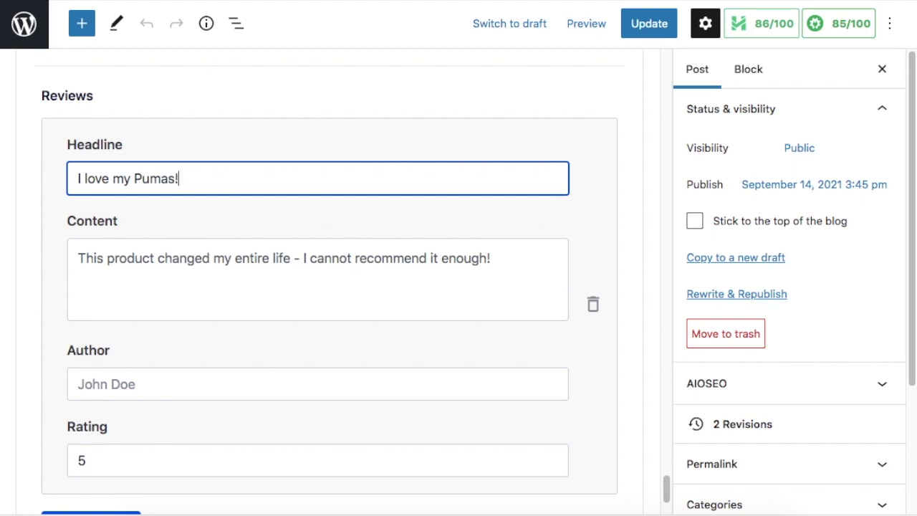
click(280, 261)
text(These ki)
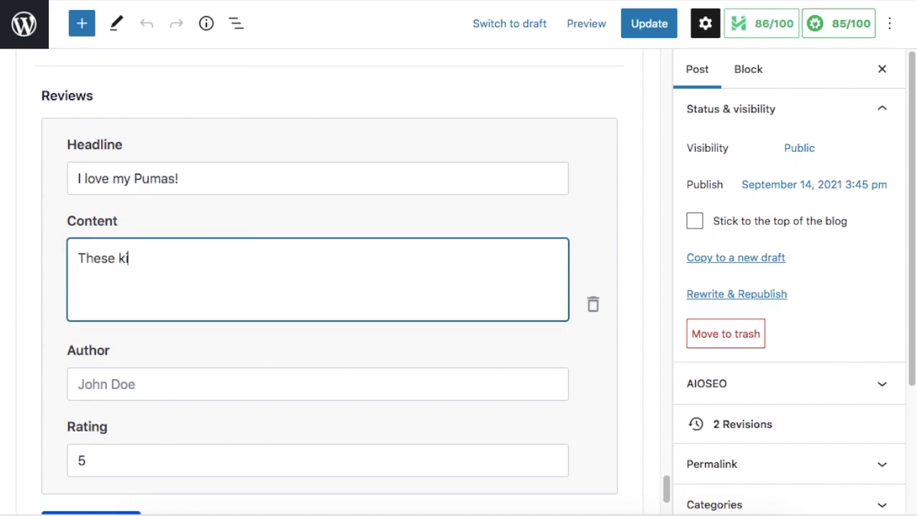
key(BackSpace)
key(BackSpace)
text(shoes are the best!)
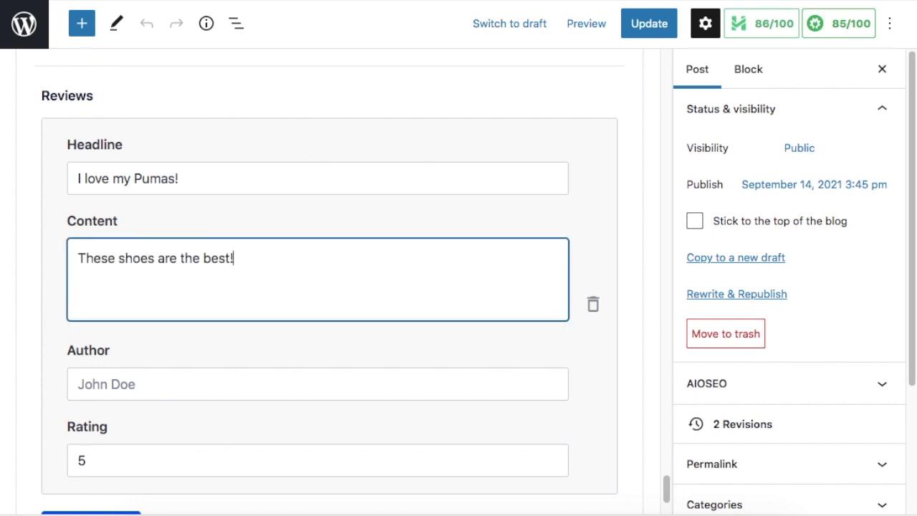
click(272, 379)
text(John Doe)
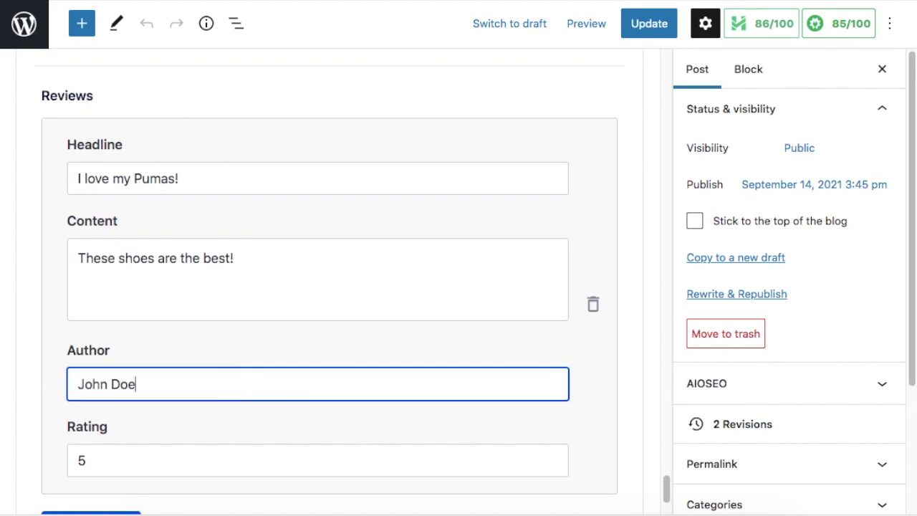
scroll(289, 391, down, 1)
scroll(290, 391, down, 3)
click(162, 339)
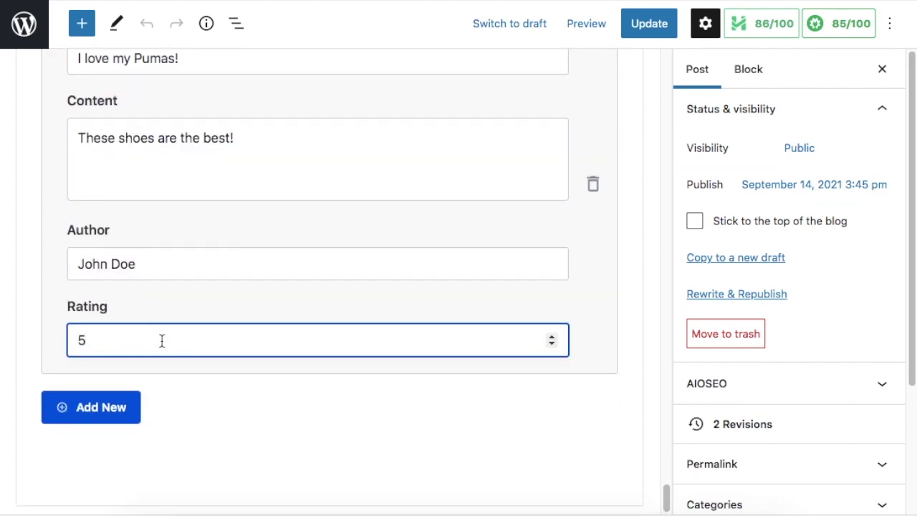
Step: Remove the extra empty review entry and update the post
click(106, 408)
scroll(582, 367, down, 7)
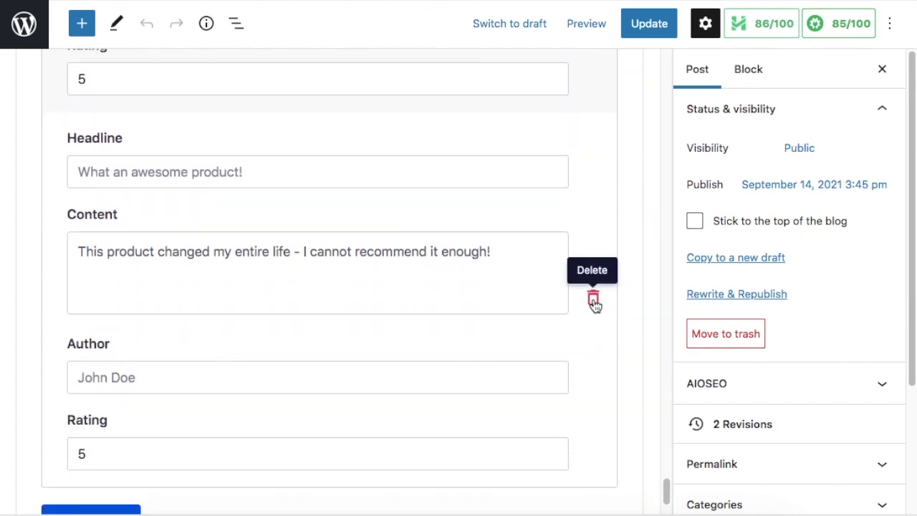
click(593, 300)
scroll(593, 301, up, 3)
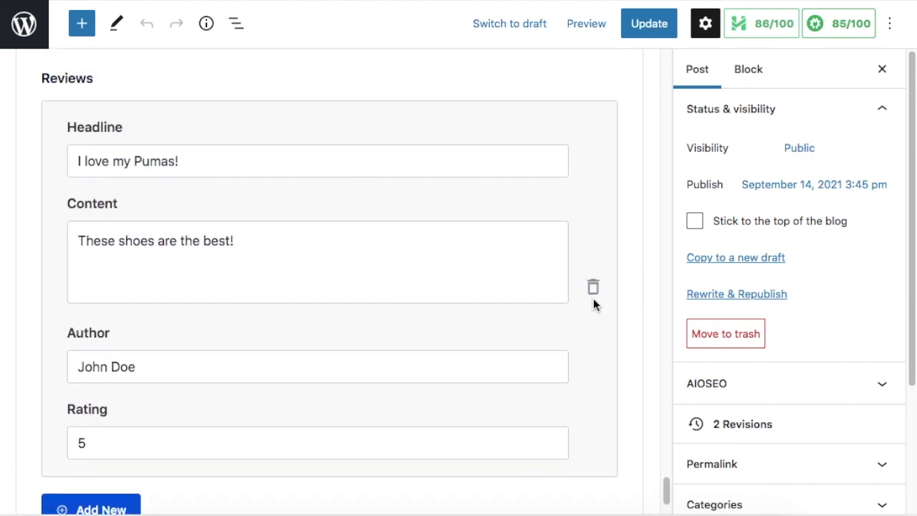
click(650, 25)
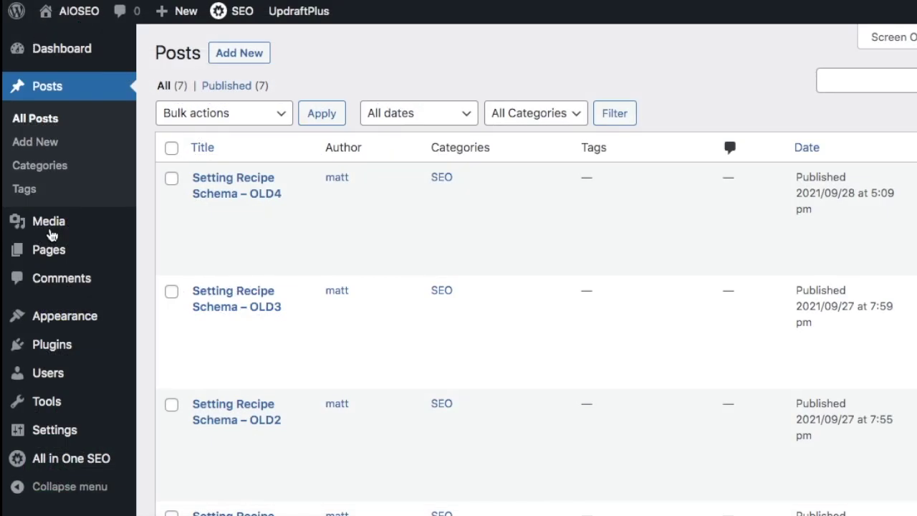
Step: Open the Frequently Asked Questions page and bring up its AIOSEO schema type choices
click(52, 251)
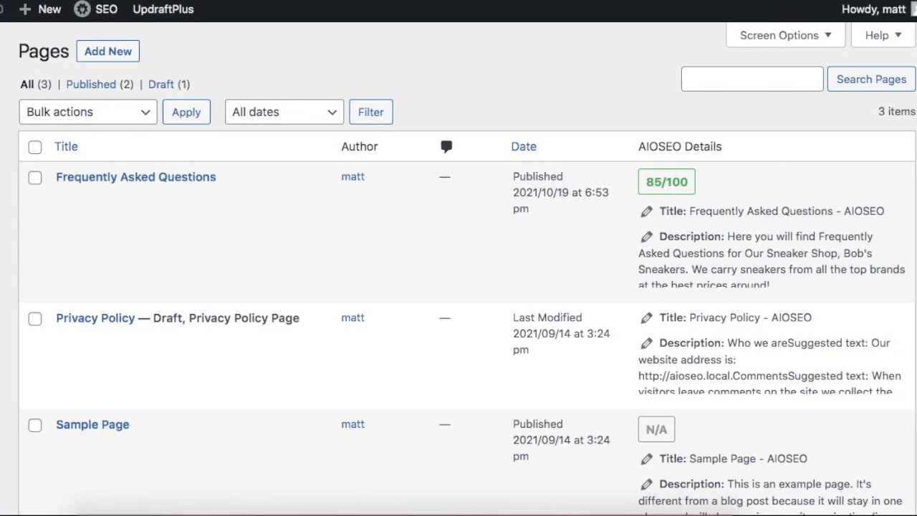
click(159, 181)
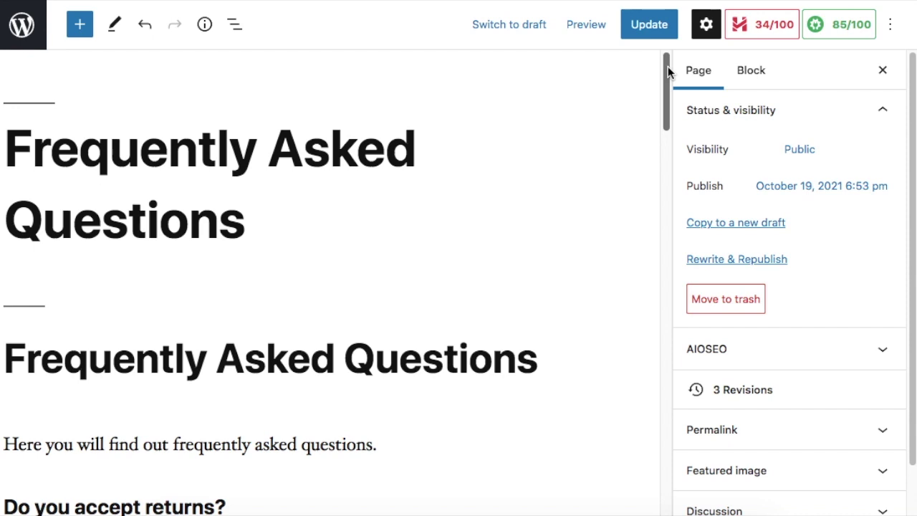
drag(668, 66, 653, 219)
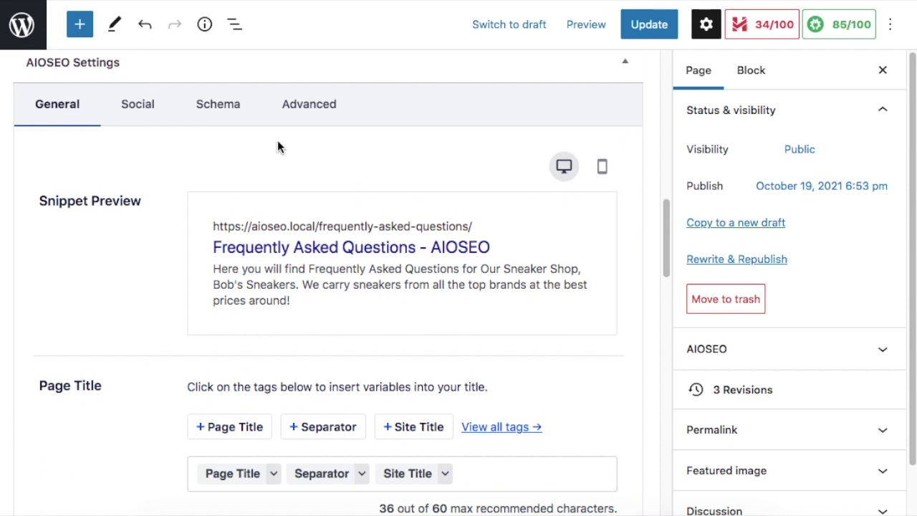
click(224, 109)
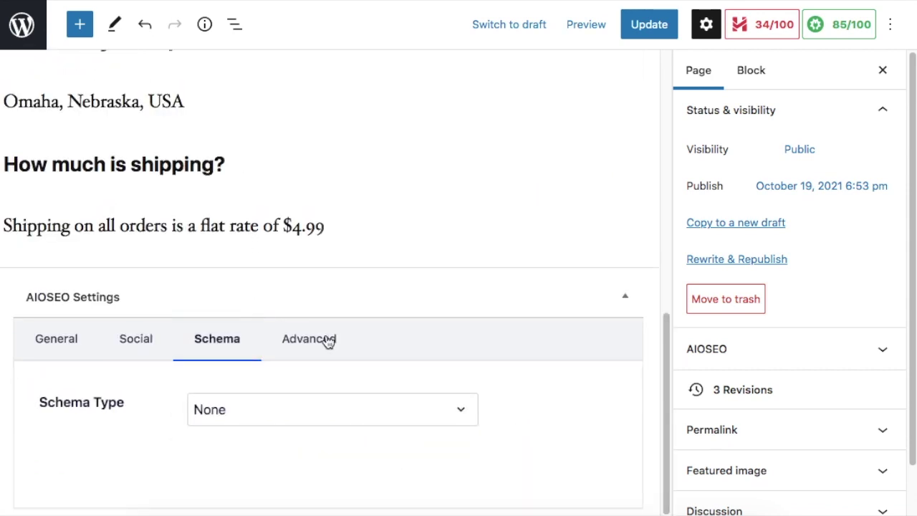
click(463, 411)
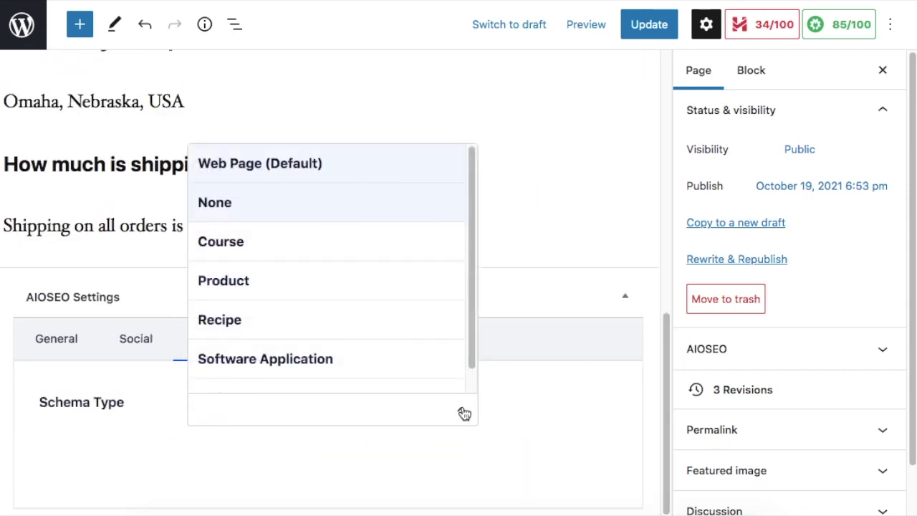
Step: Choose Web Page as the schema type with FAQ Page as the web page type
scroll(287, 263, down, 1)
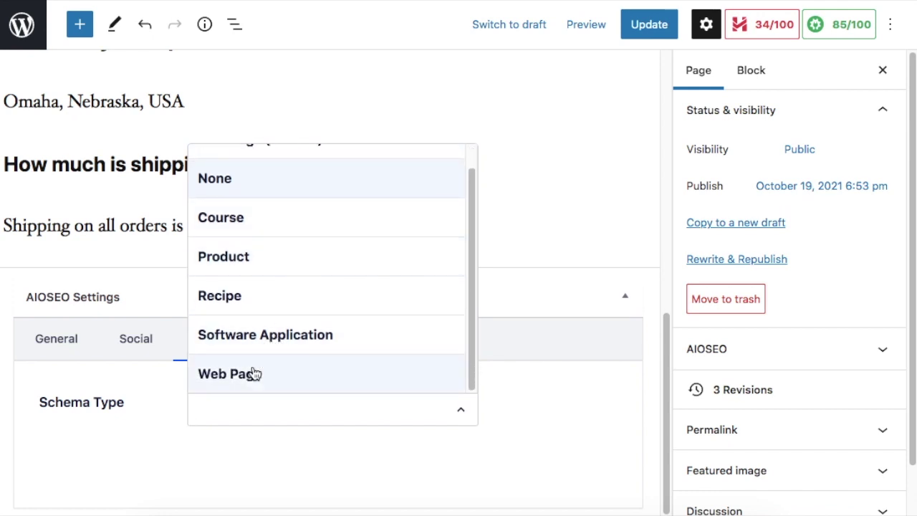
click(252, 374)
scroll(564, 379, down, 2)
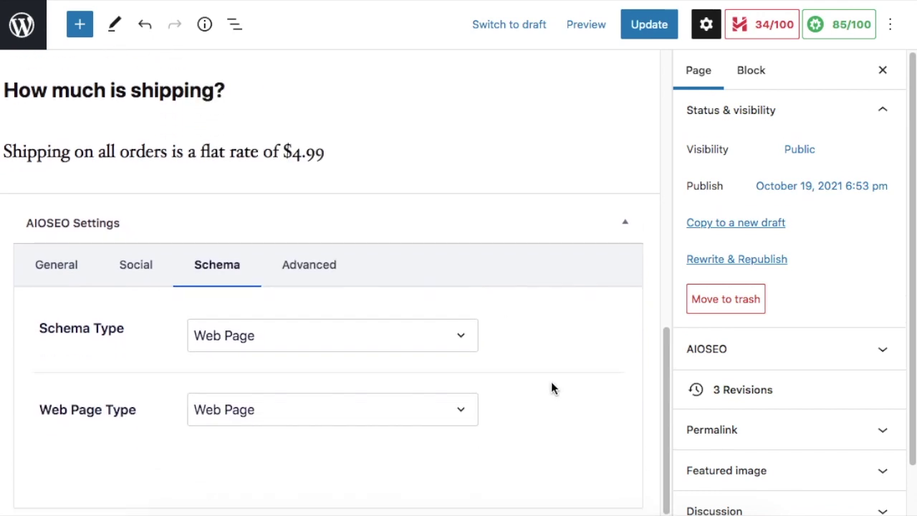
click(431, 412)
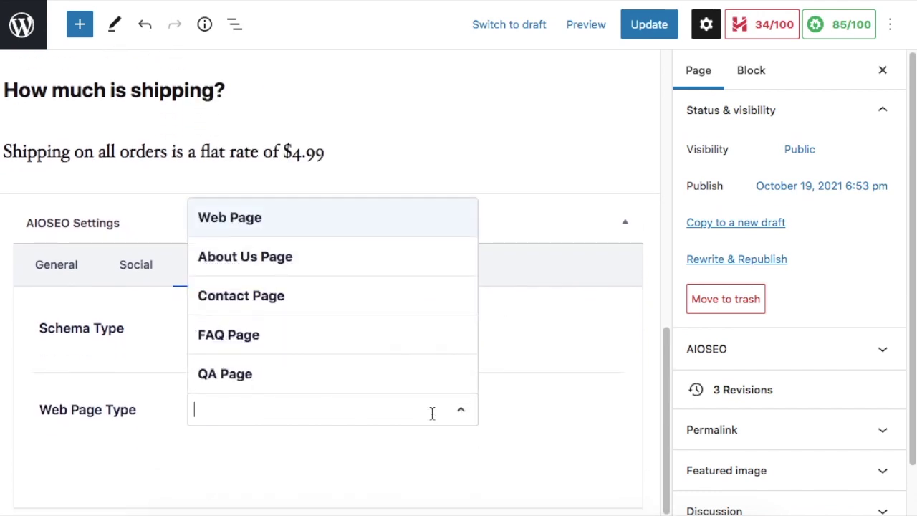
click(284, 338)
Step: Enter the FAQ question 'Do you accept returns?' with its 'Yes we d…' answer
scroll(630, 358, down, 5)
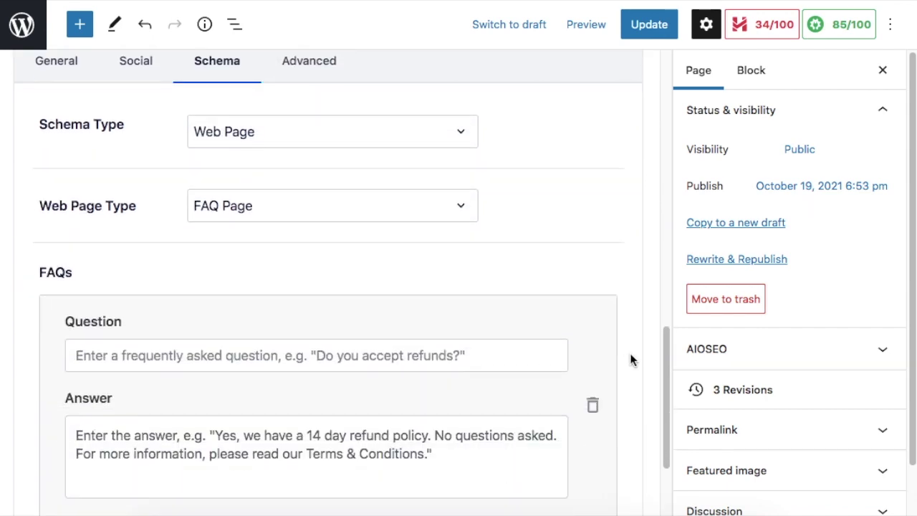
scroll(630, 359, down, 1)
click(280, 261)
text(D)
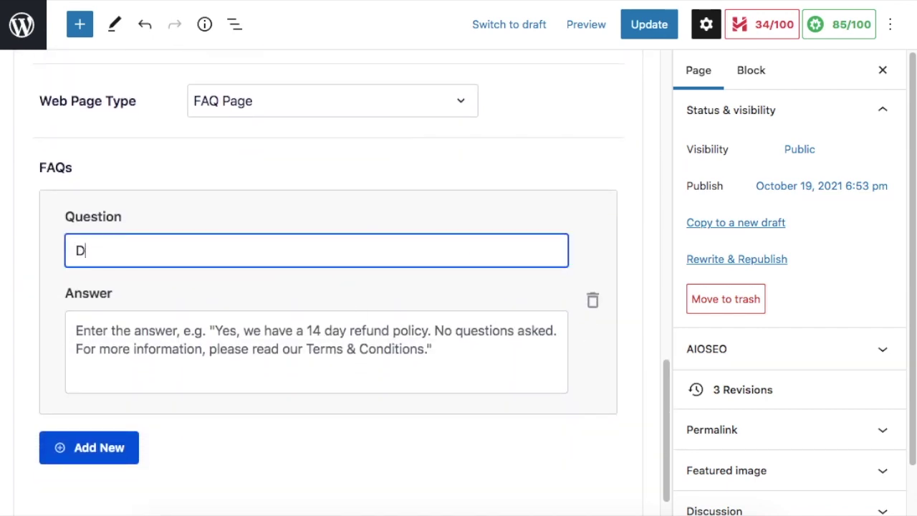
text(o you accept returns)
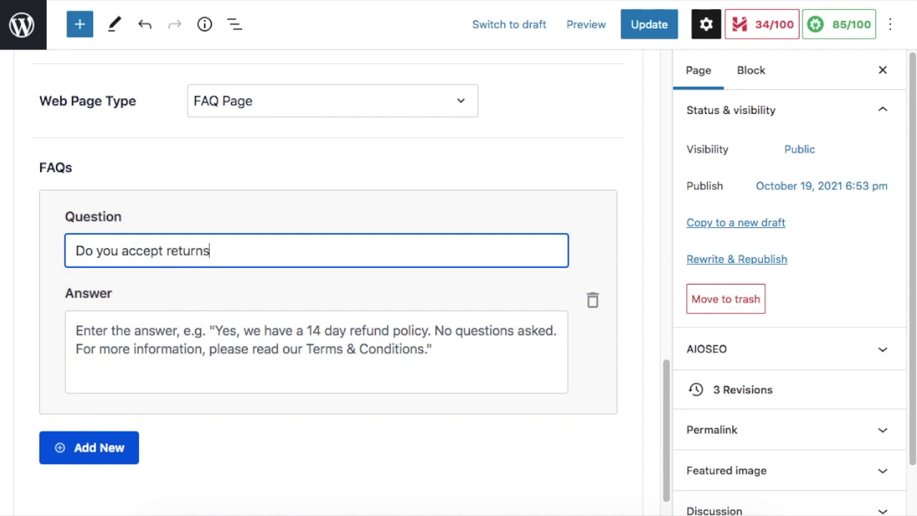
text(?)
click(315, 351)
text(Yes we do.)
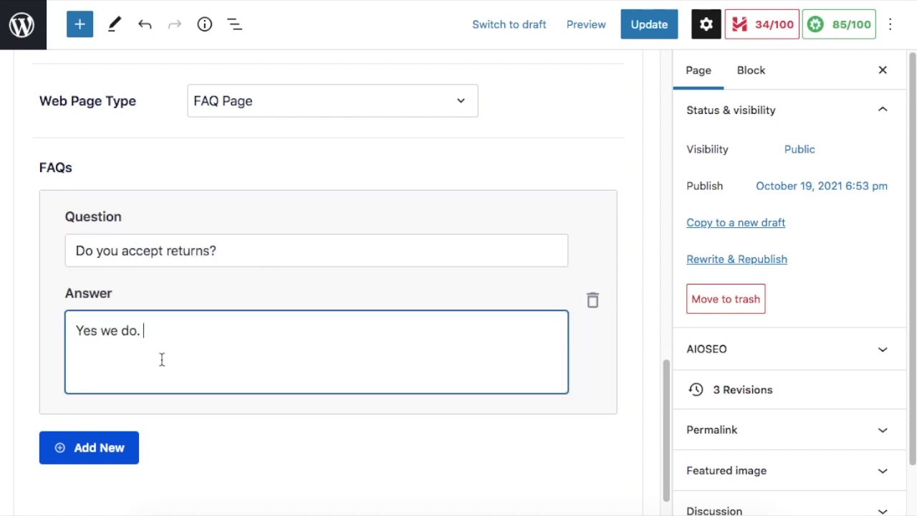
Step: Add a second question 'How much is shipping?' with the pasted shipping paragraph as its answer, then update the page
click(98, 445)
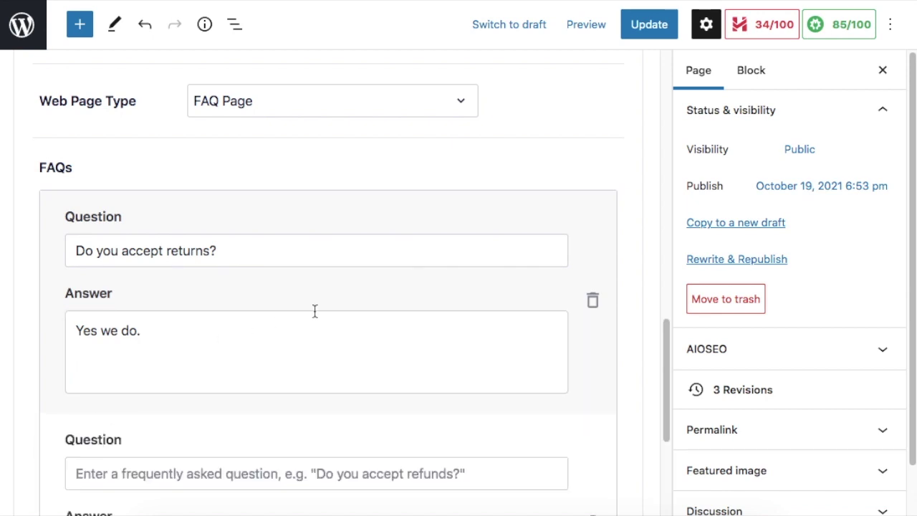
scroll(350, 299, up, 15)
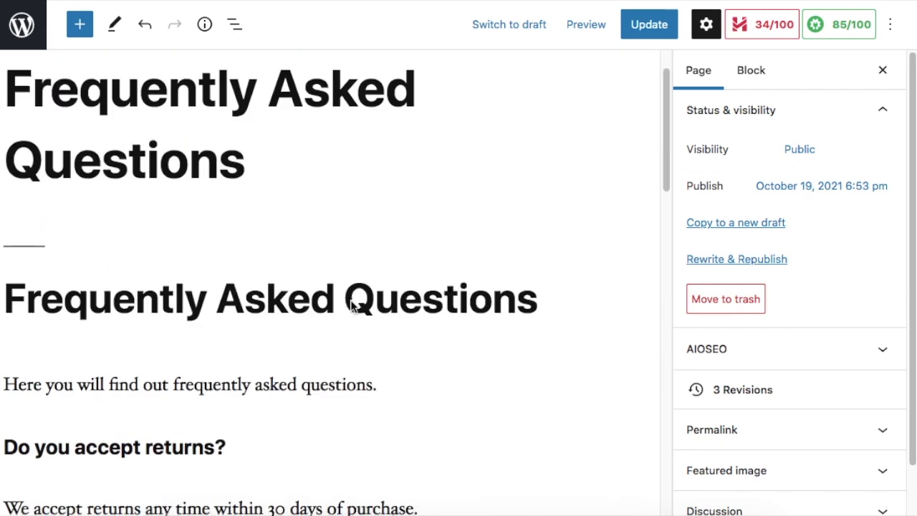
scroll(350, 304, down, 5)
drag(225, 393, 3, 401)
scroll(555, 270, down, 3)
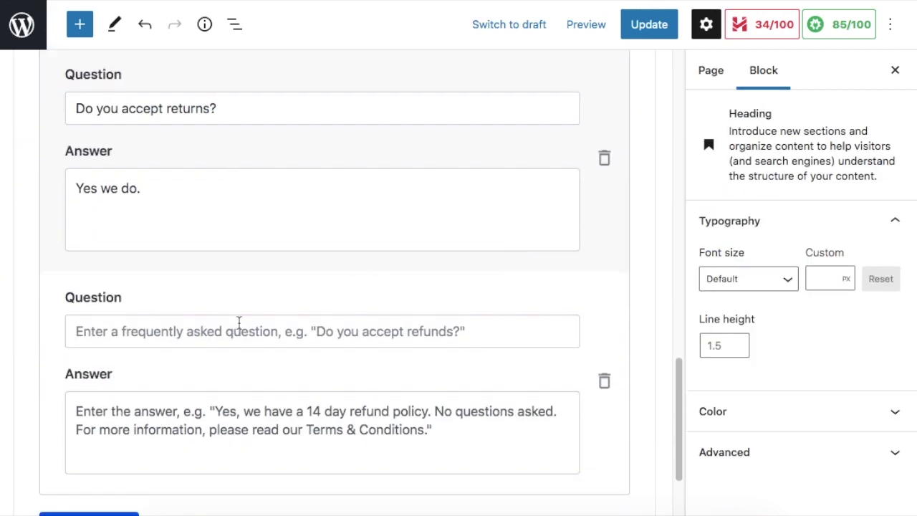
click(266, 327)
text(How much is shipping?)
scroll(292, 288, up, 10)
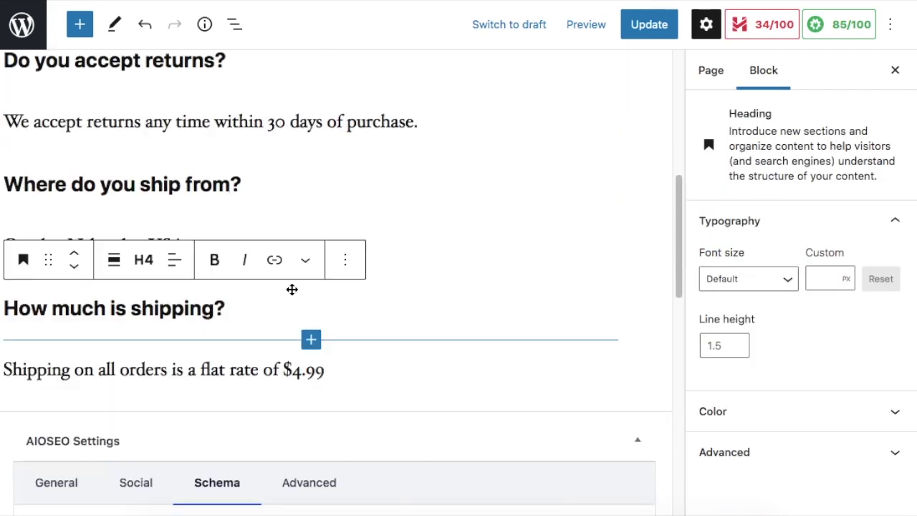
drag(344, 368, 4, 369)
key(ctrl+c)
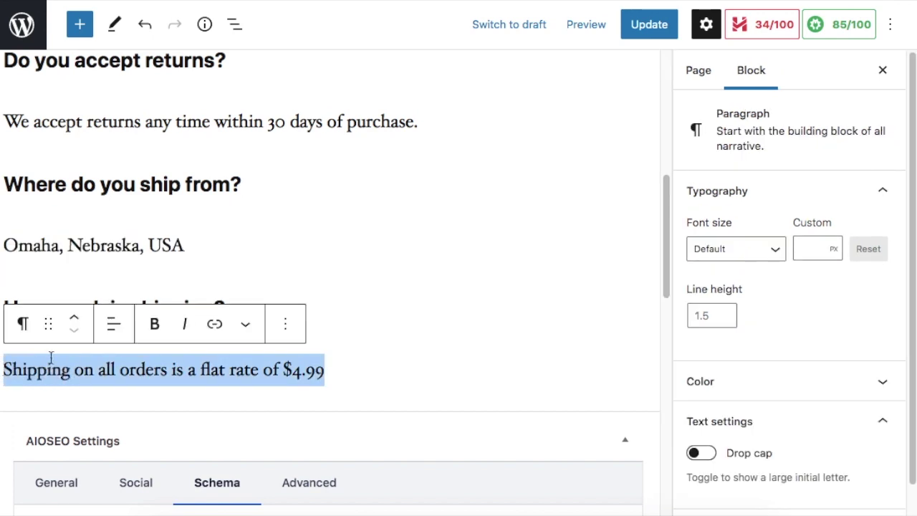
scroll(425, 260, down, 10)
click(241, 313)
key(ctrl+v)
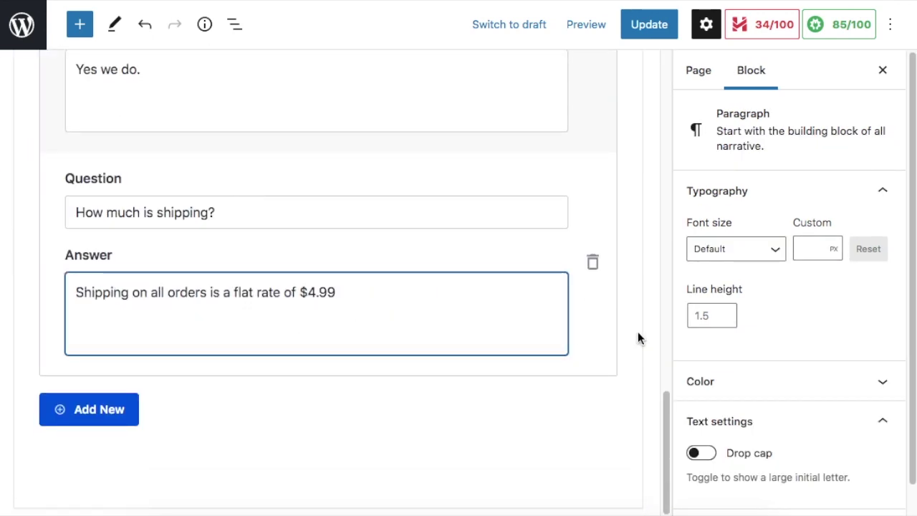
click(648, 27)
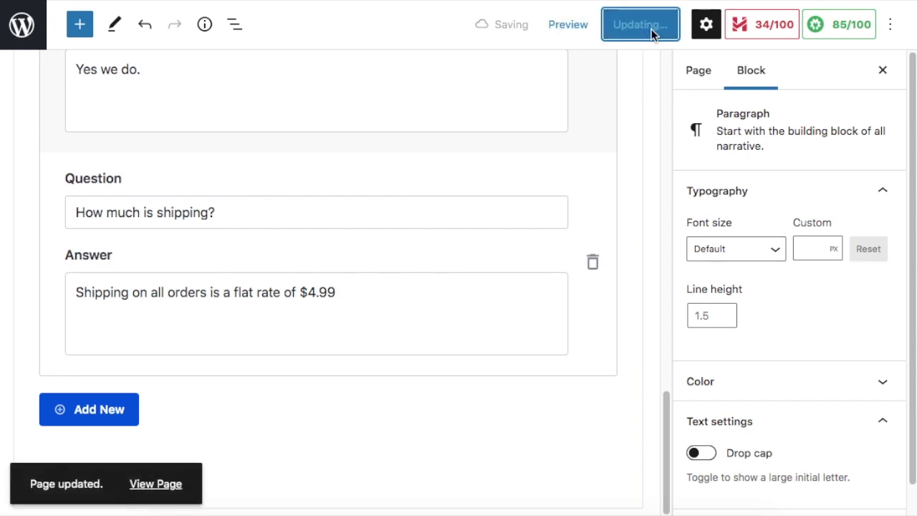